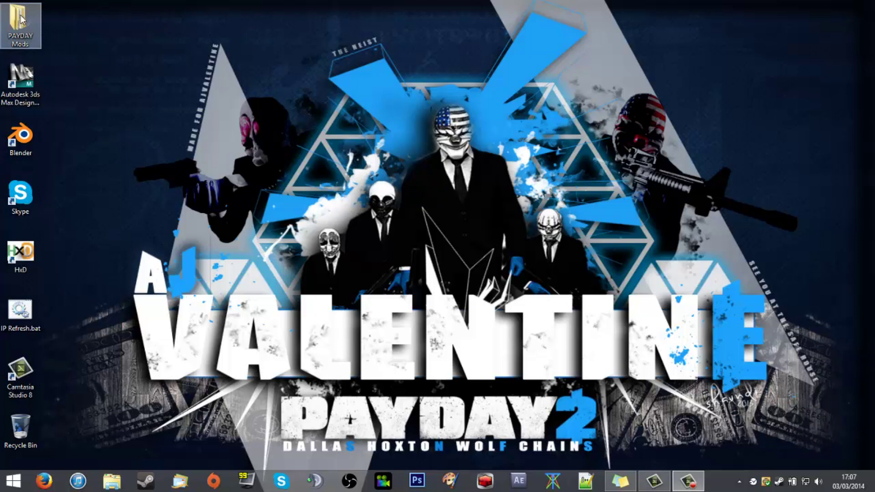
Open the PAYDAY Mods desktop folder and look through PAYDAY 1 extracted and PAYDAY 1 Mods.
double_click(15, 29)
double_click(16, 27)
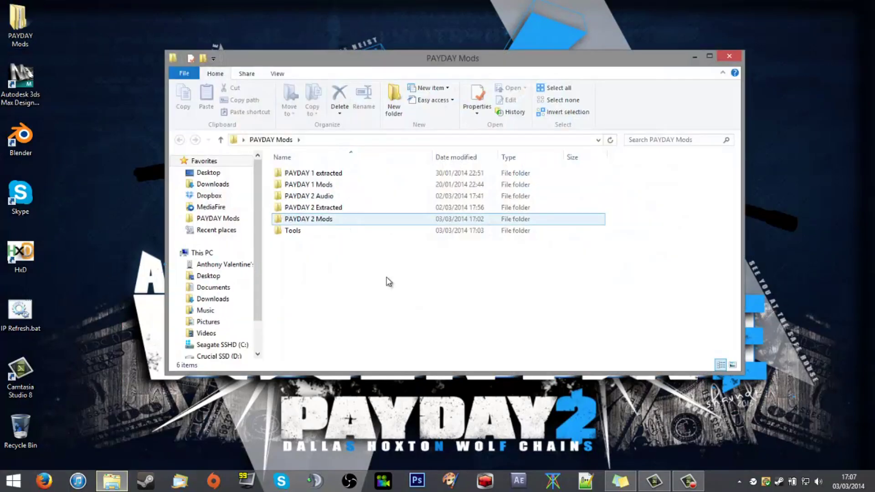
drag(409, 308, 374, 317)
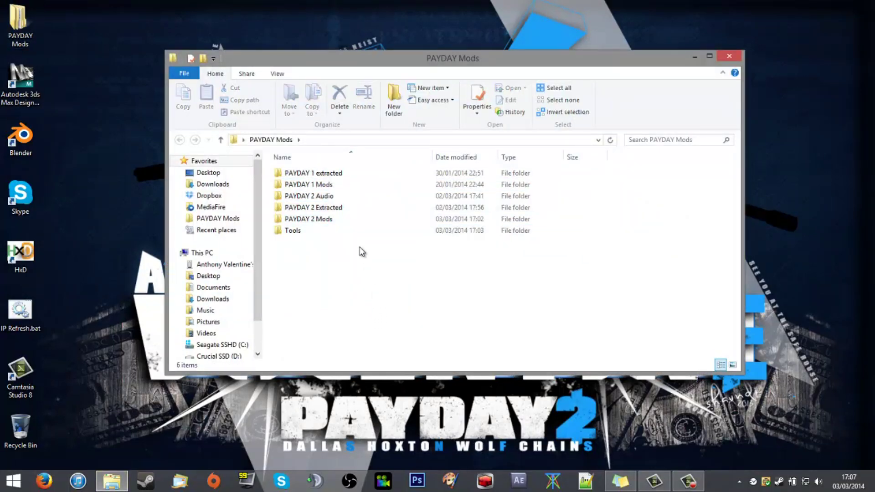
click(321, 175)
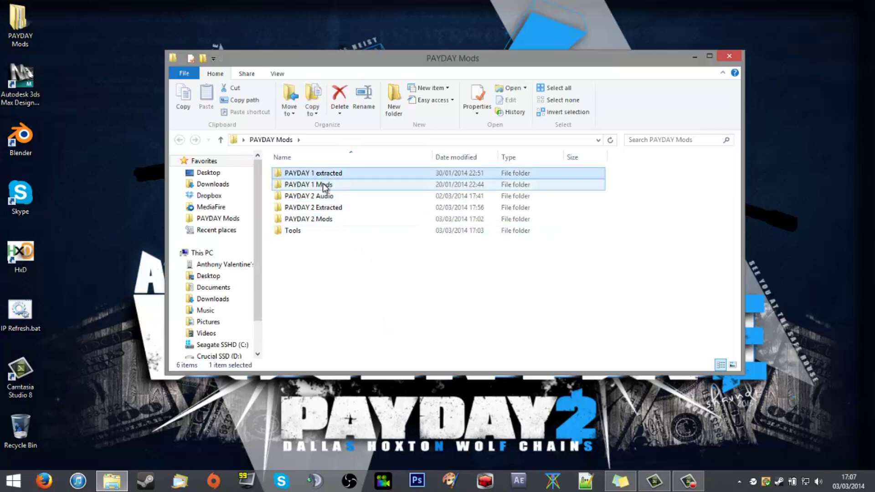
double_click(324, 175)
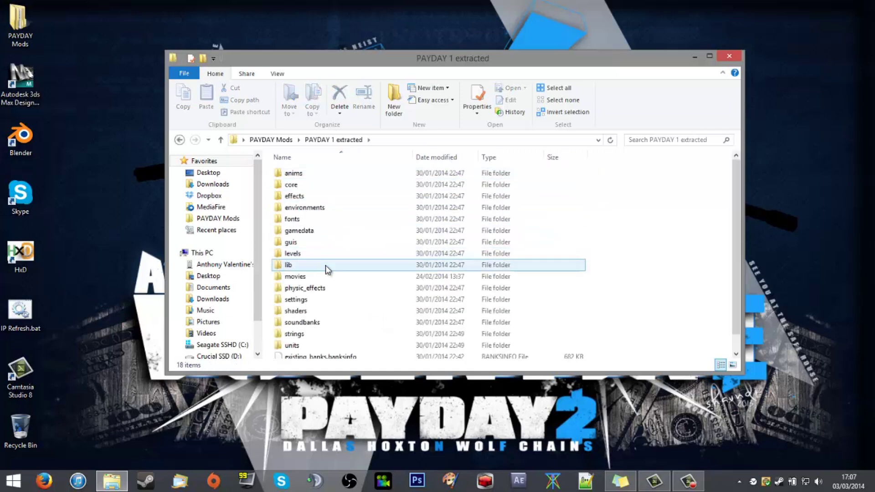
click(282, 140)
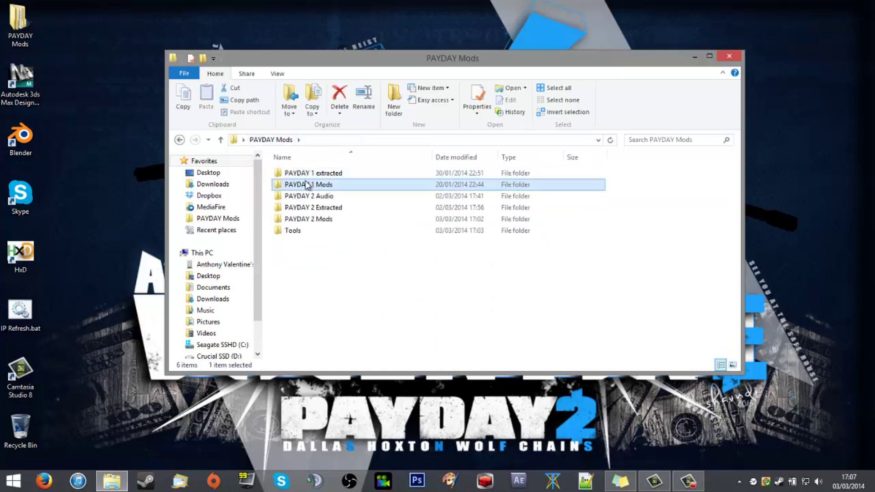
double_click(314, 185)
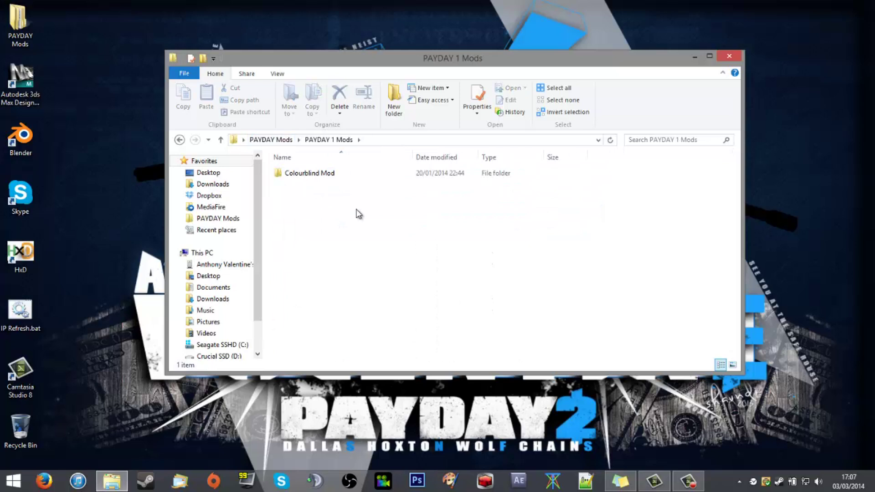
click(283, 140)
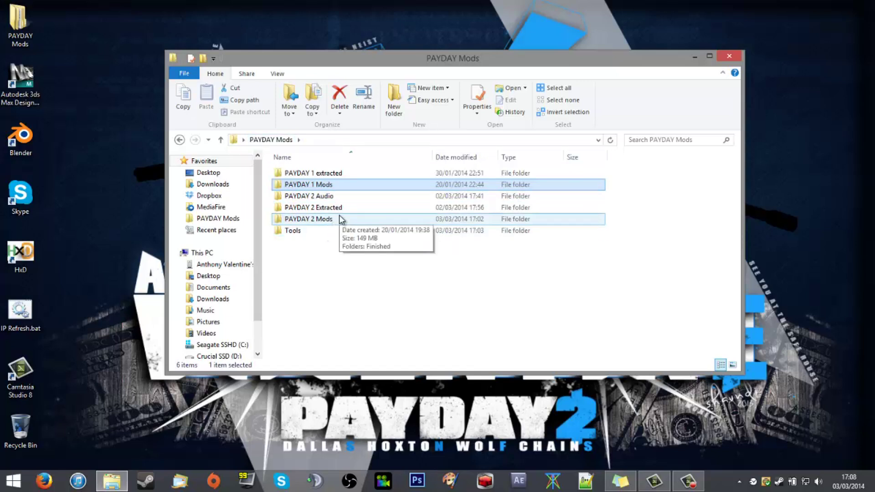
Browse PAYDAY 2 Mods > Finished with its 73 mod items, then return to PAYDAY Mods.
double_click(341, 219)
click(299, 173)
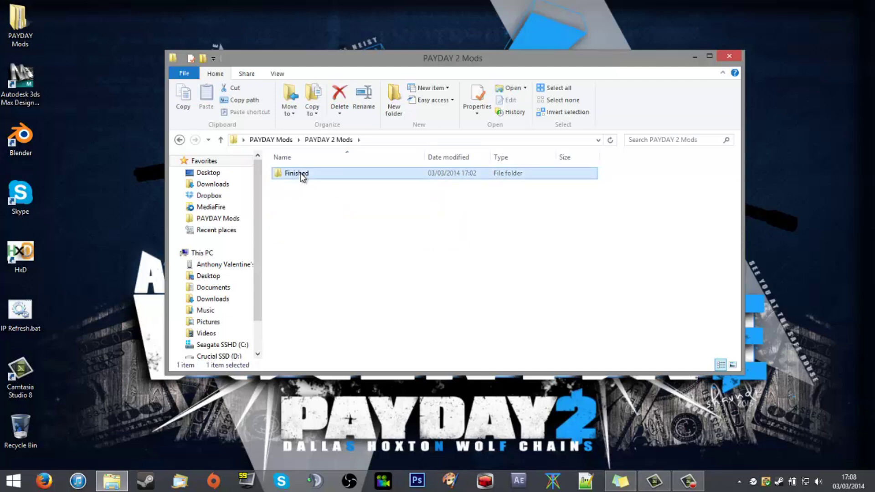
click(412, 242)
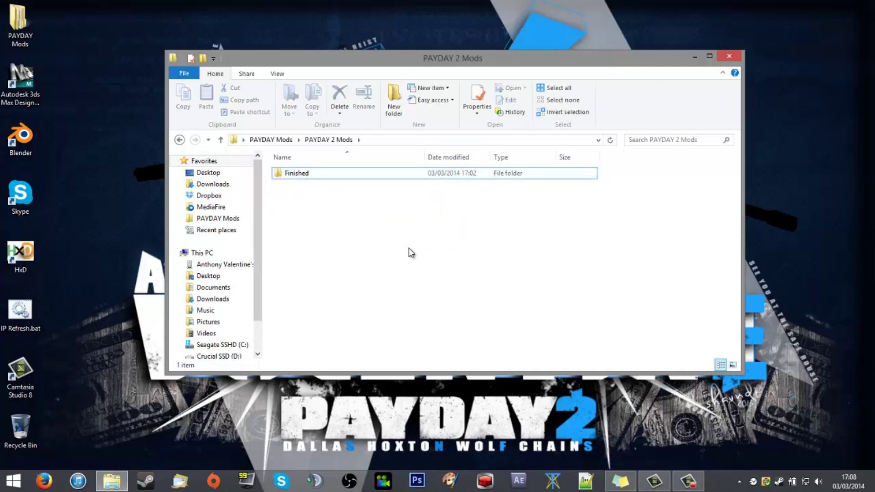
mouse_move(386, 261)
mouse_down()
mouse_move(357, 246)
mouse_move(371, 261)
mouse_up()
double_click(317, 173)
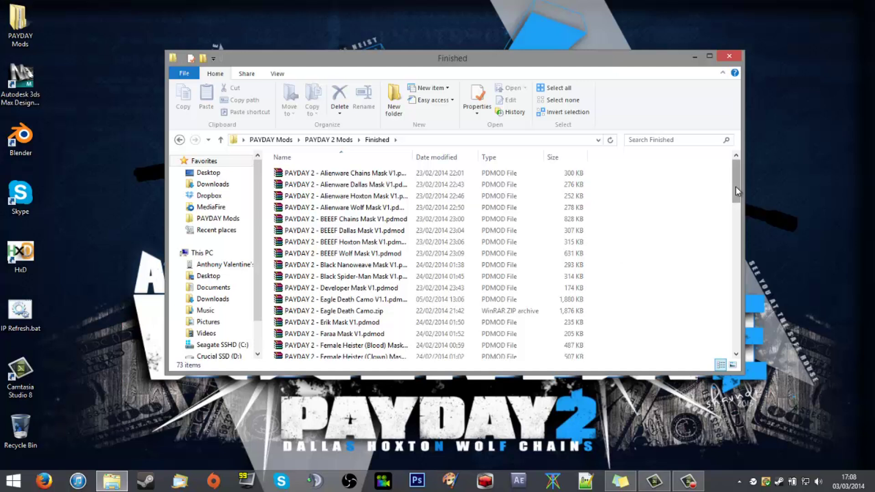
mouse_move(735, 187)
mouse_down()
mouse_move(756, 345)
mouse_move(737, 182)
mouse_up()
click(339, 140)
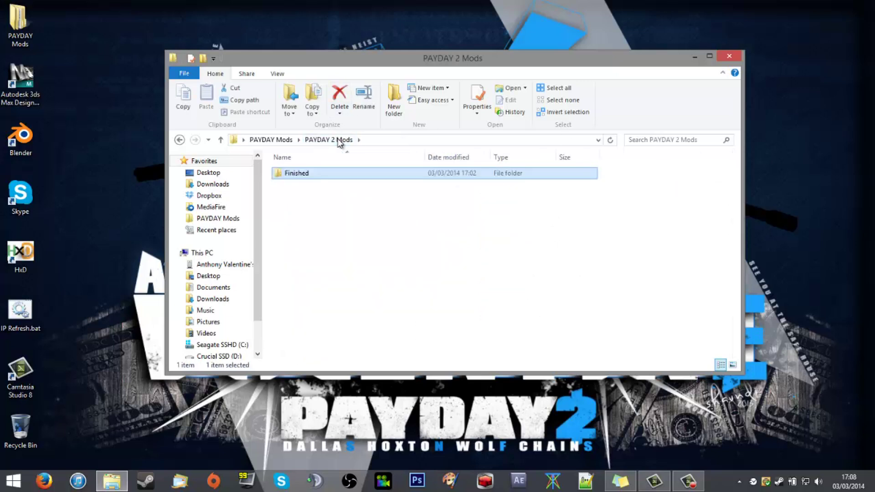
click(276, 140)
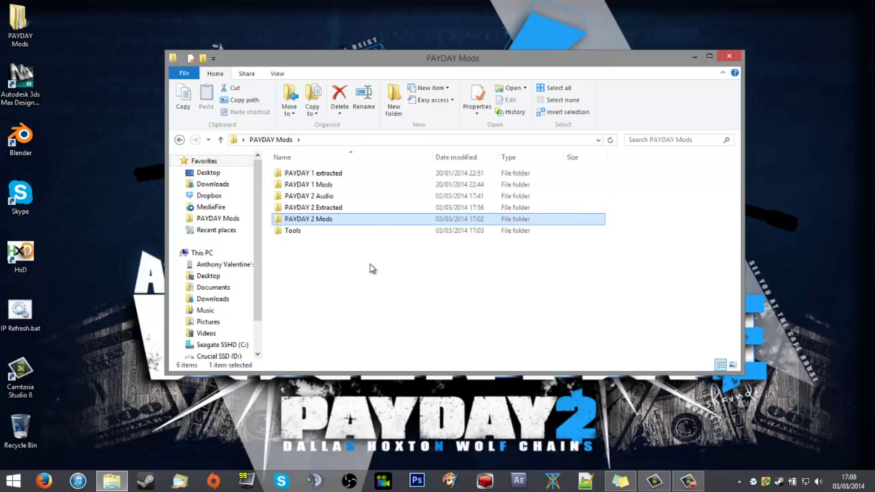
Open PAYDAY 2 Extracted and look through its guis folder.
click(331, 209)
double_click(330, 209)
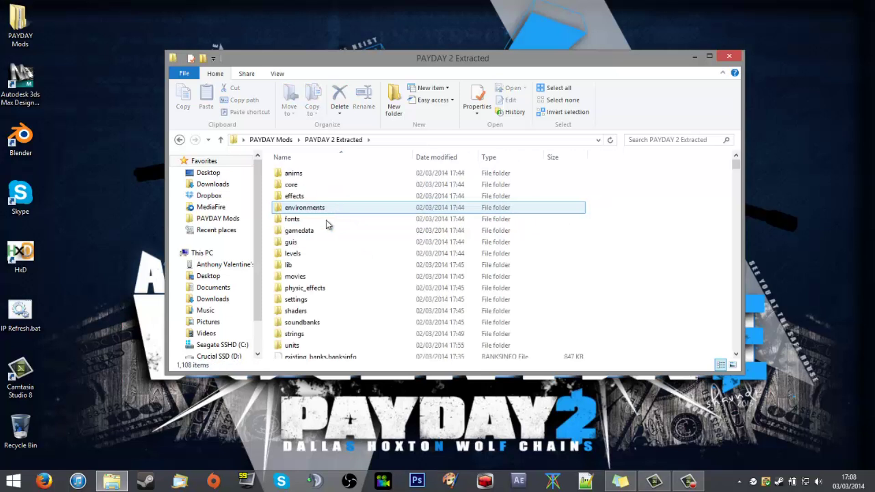
click(306, 345)
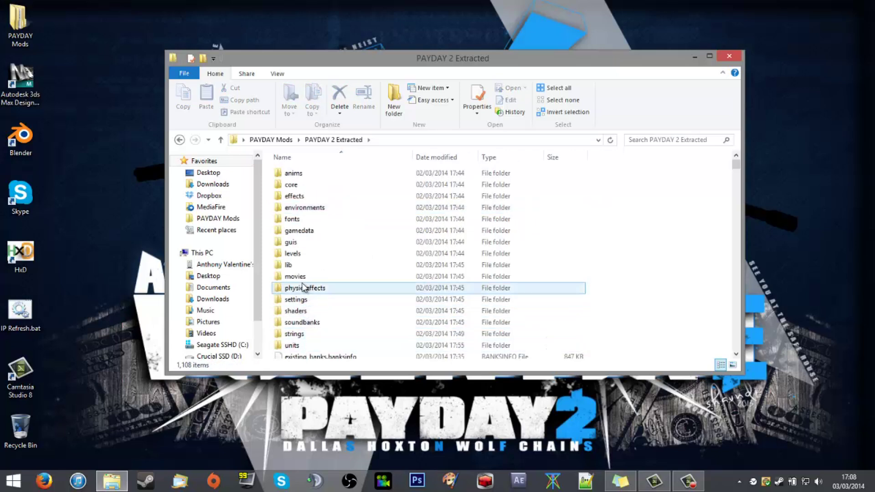
double_click(294, 243)
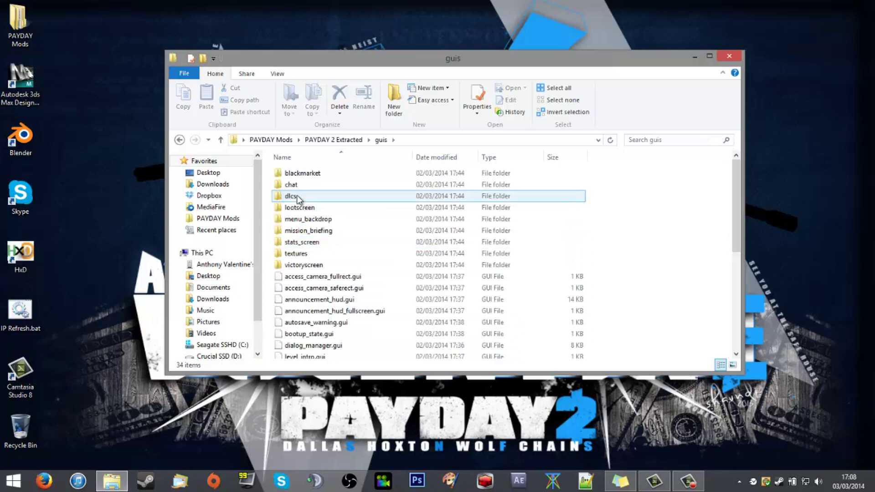
double_click(305, 221)
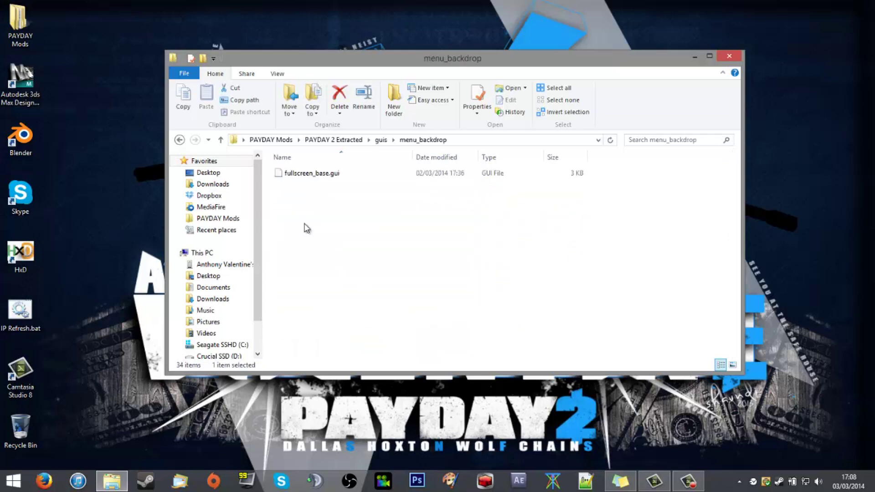
click(381, 139)
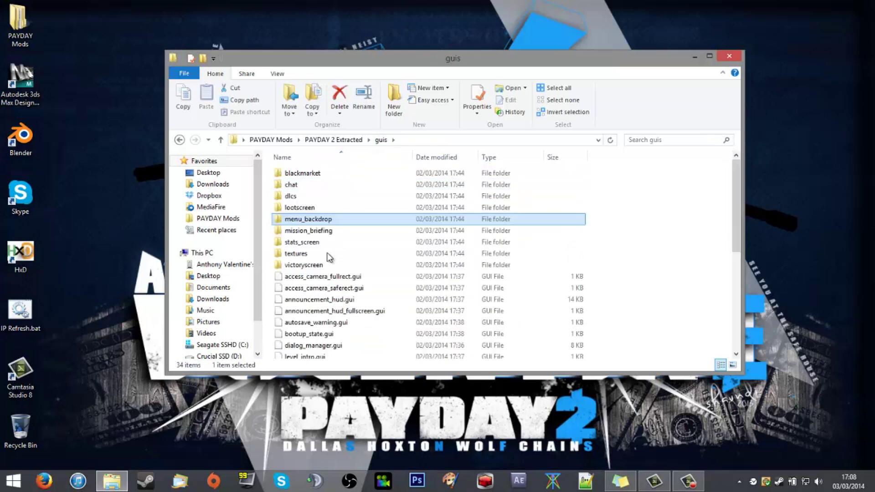
Go to guis\textures\pd2\menu_backdrop and copy bd_baselayer.texture.
click(316, 253)
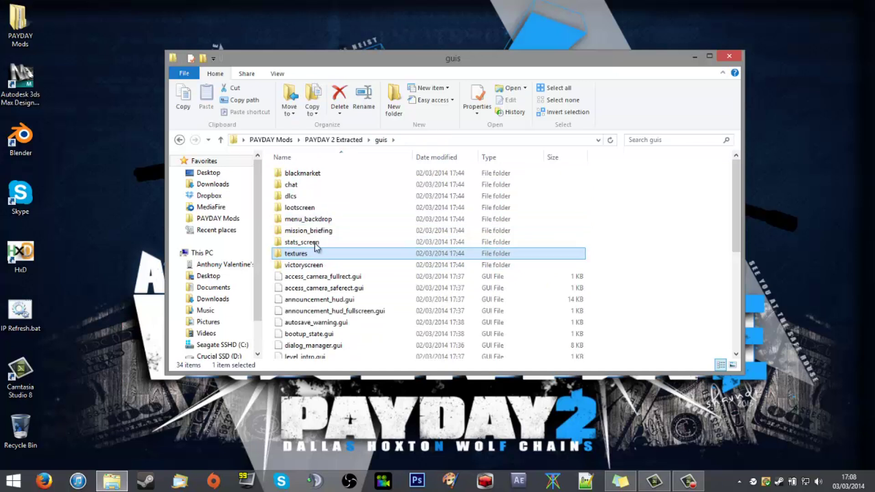
double_click(306, 255)
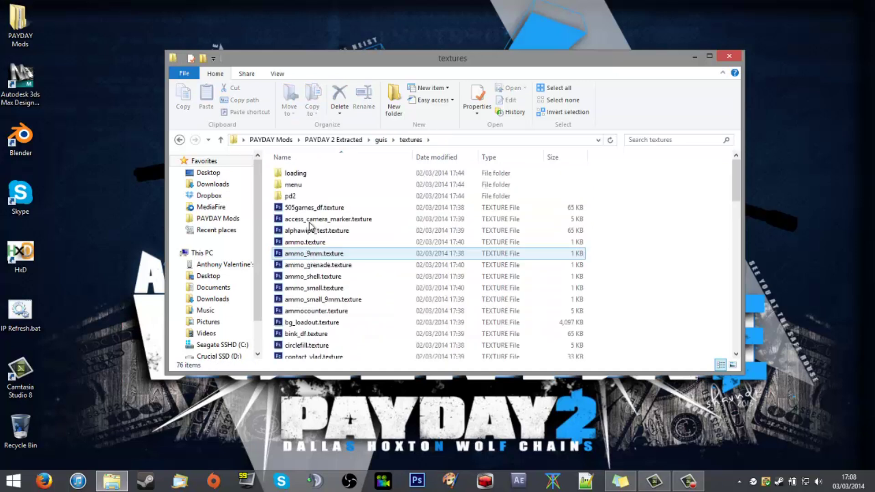
double_click(309, 199)
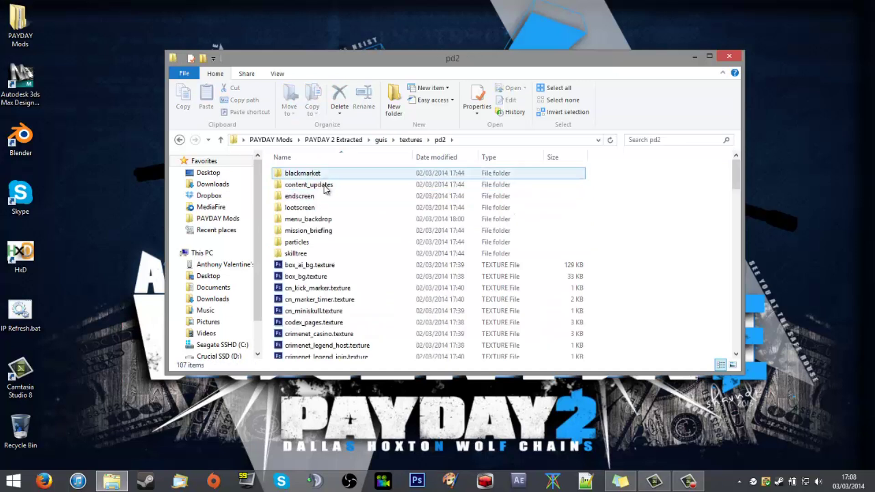
double_click(323, 220)
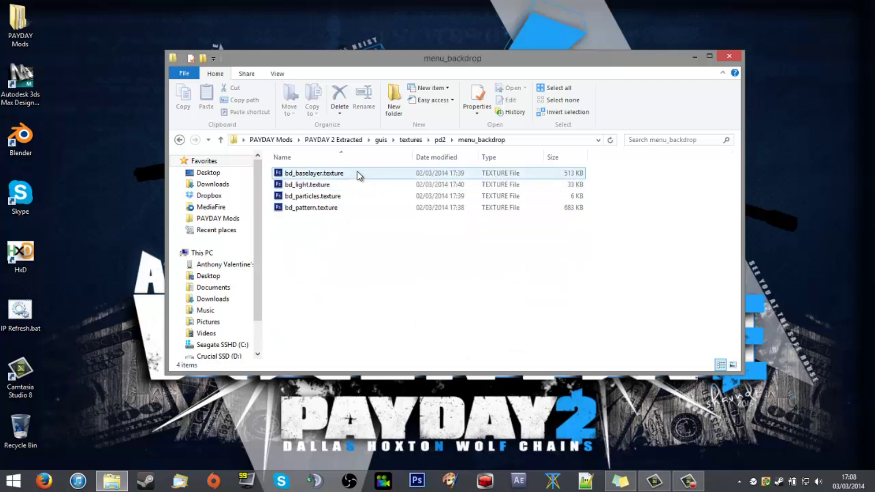
click(337, 174)
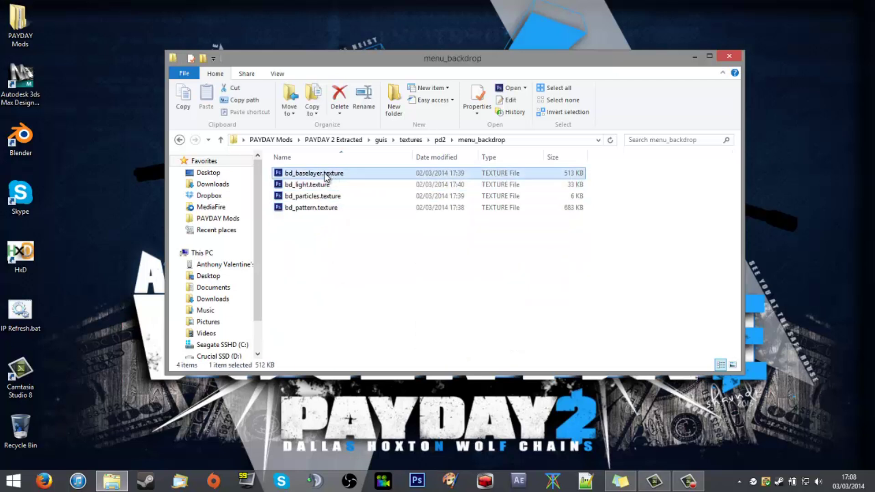
key(ctrl+c)
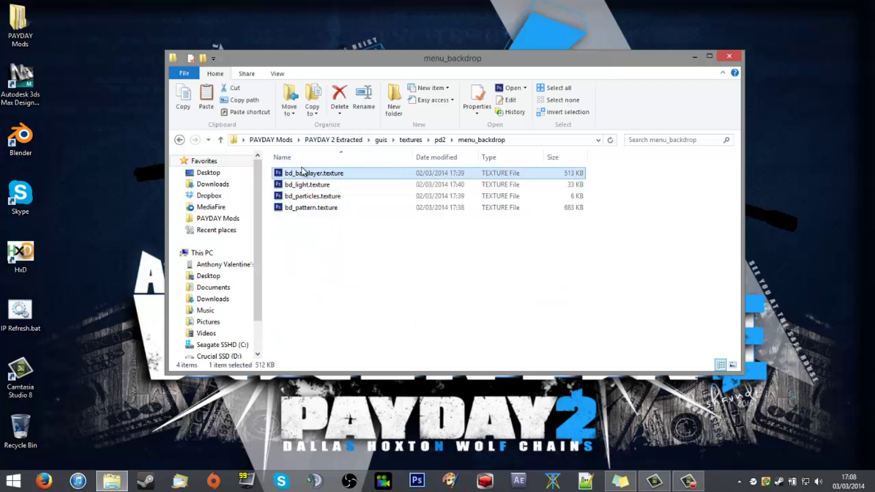
In a second window, create an 'unfinished' folder inside PAYDAY 2 Mods and open it.
middle_click(110, 476)
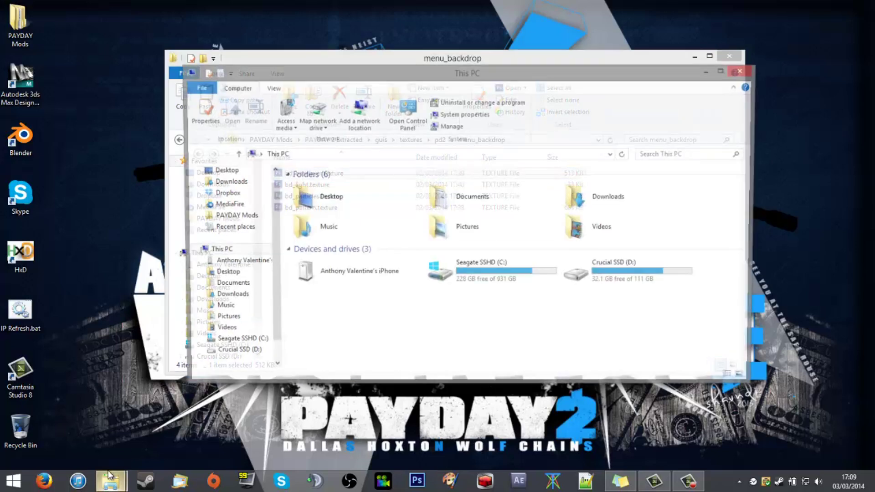
click(233, 217)
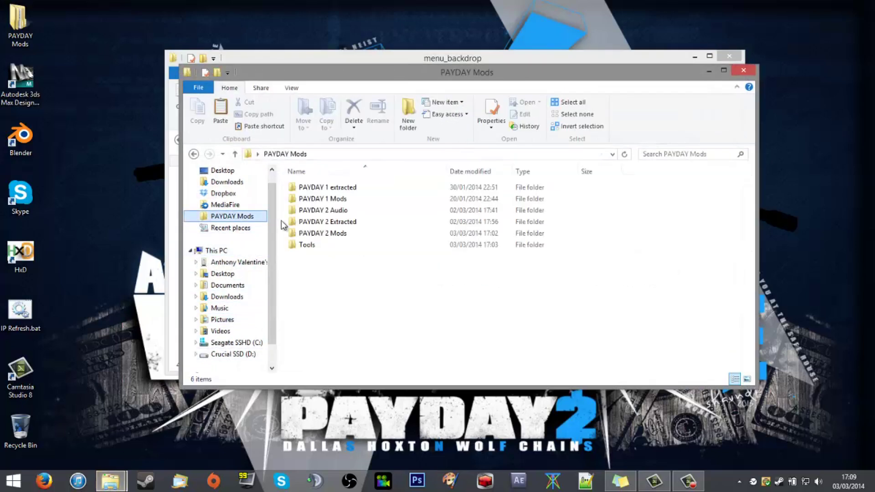
double_click(324, 231)
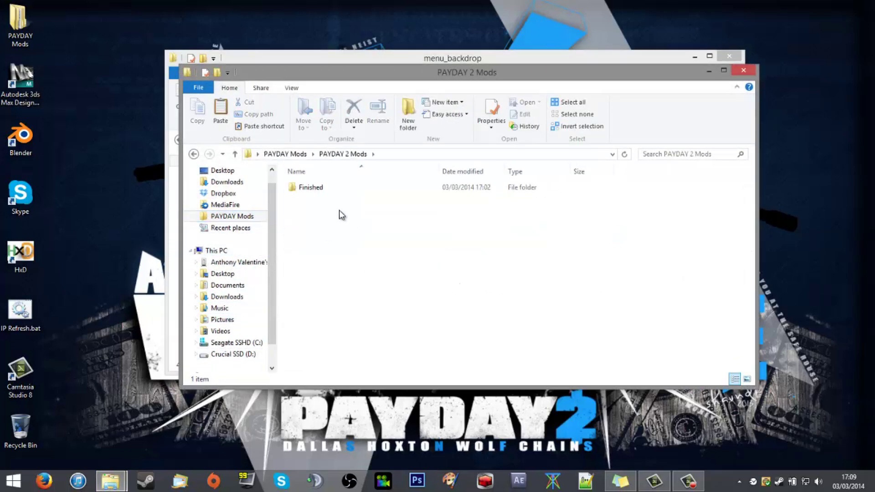
click(412, 124)
text(unfish)
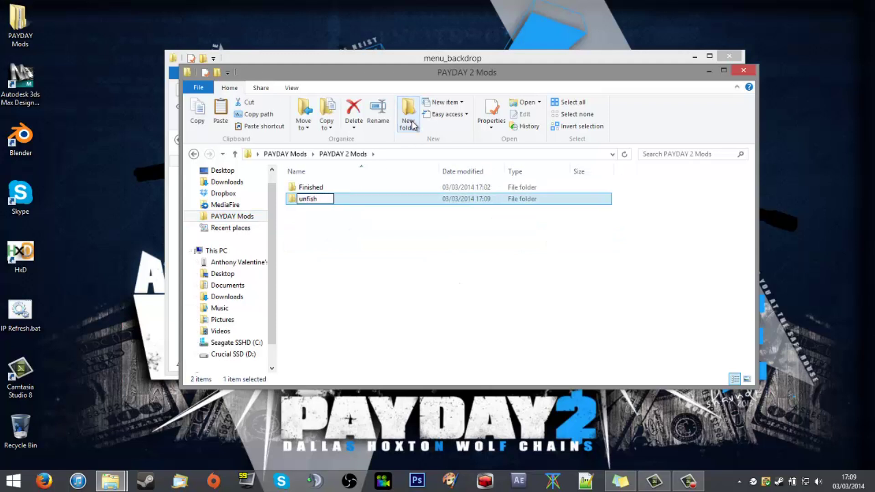
key(BackSpace)
text(nished)
key(Return)
key(Return)
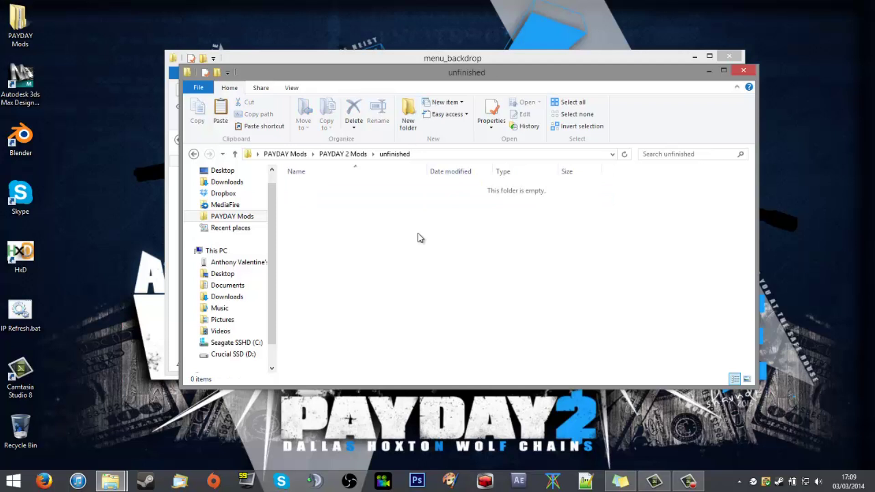
key(ctrl+v)
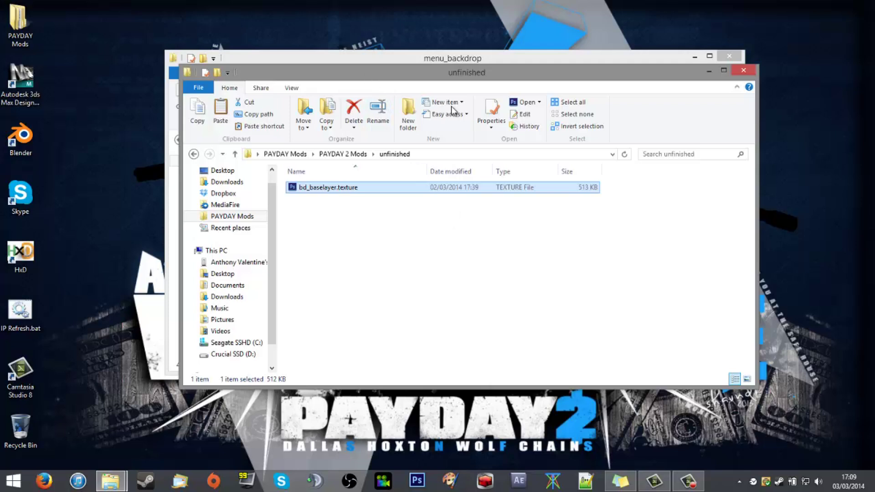
drag(451, 72, 667, 115)
Create the 'PAYDAY 2 - Planning phase recolour mod' folder and move bd_baselayer.texture into it.
click(629, 162)
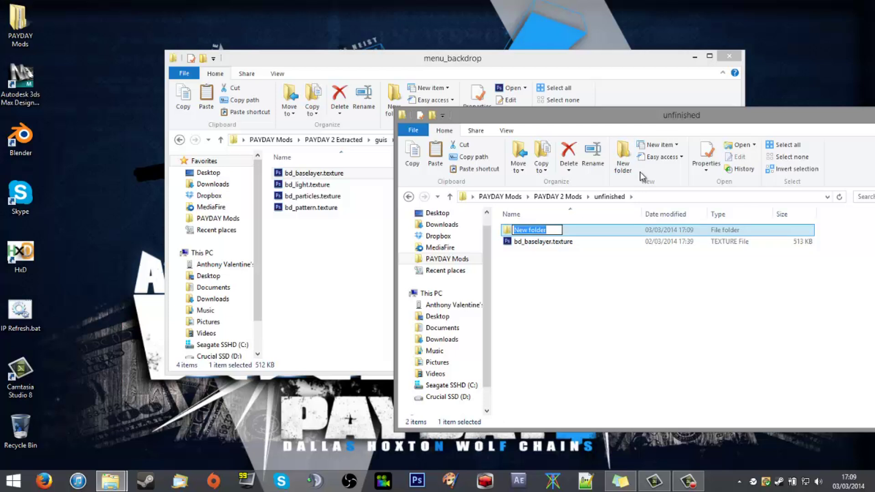
text(PAYDAY 2 - Planning )
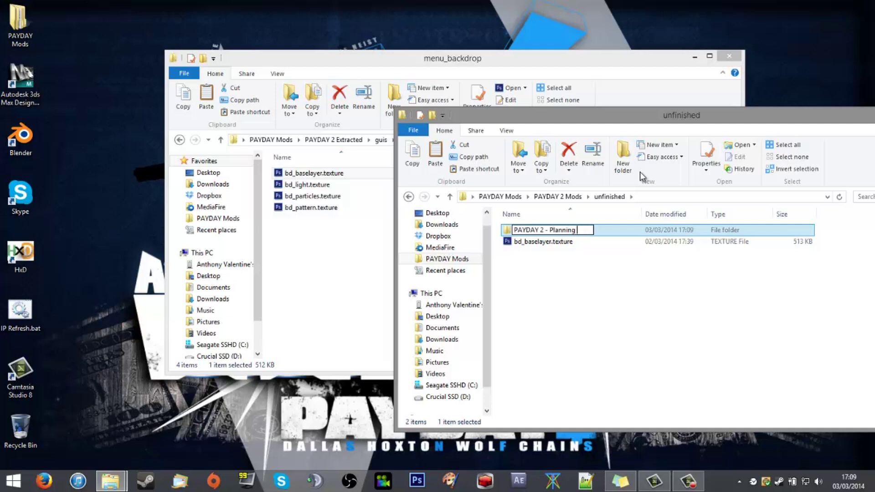
text(phase recolour mod)
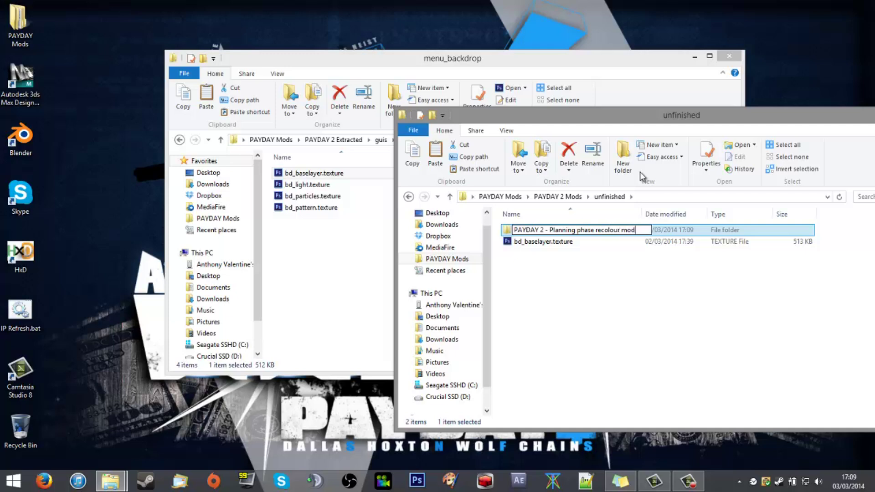
key(Return)
drag(566, 243, 547, 245)
double_click(567, 232)
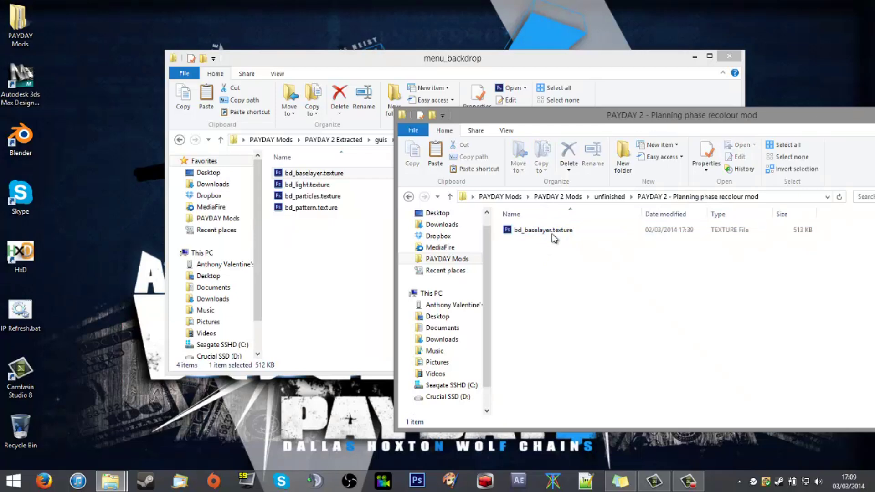
click(554, 236)
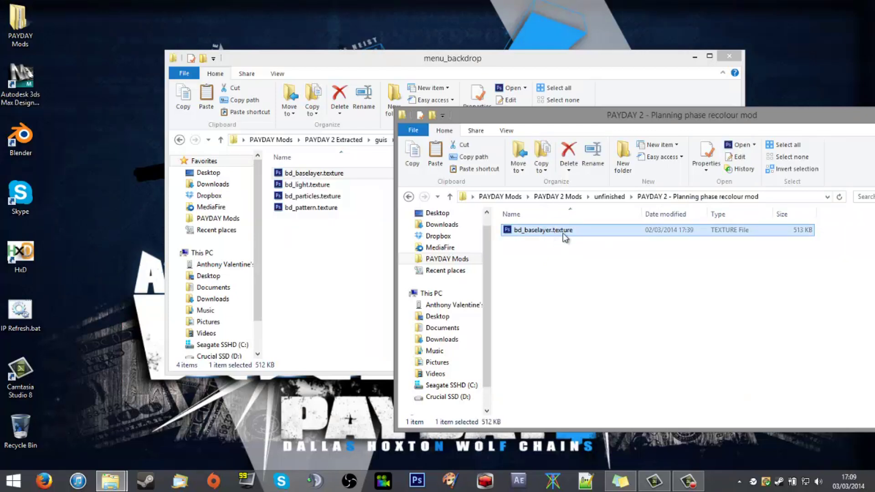
drag(594, 64, 351, 78)
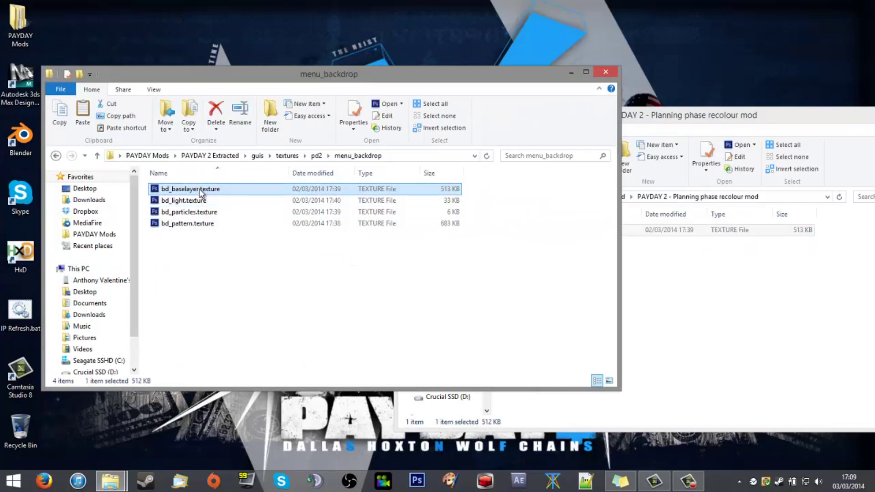
Add a new text document named destinations.txt to the recolour mod folder.
click(689, 297)
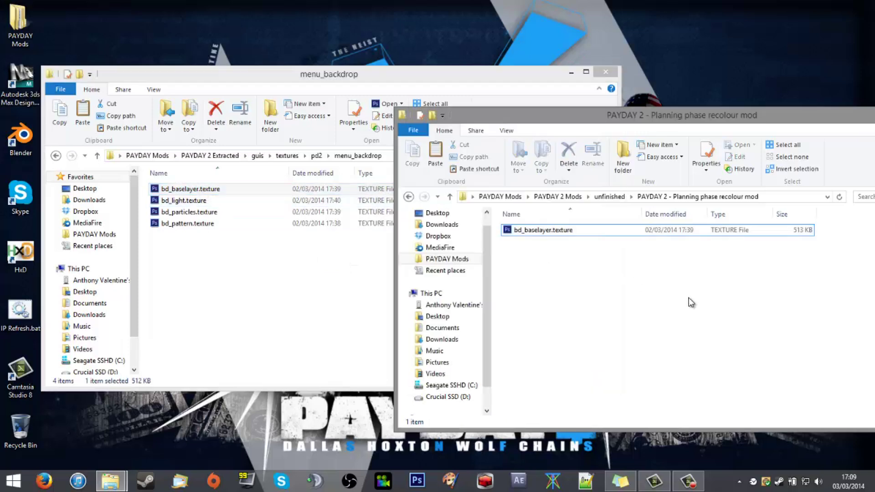
drag(624, 294, 606, 246)
right_click(563, 270)
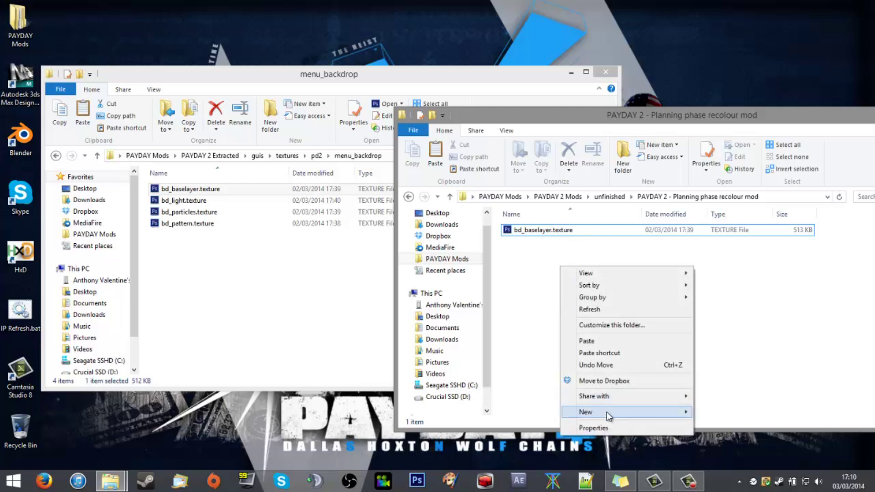
mouse_move(606, 413)
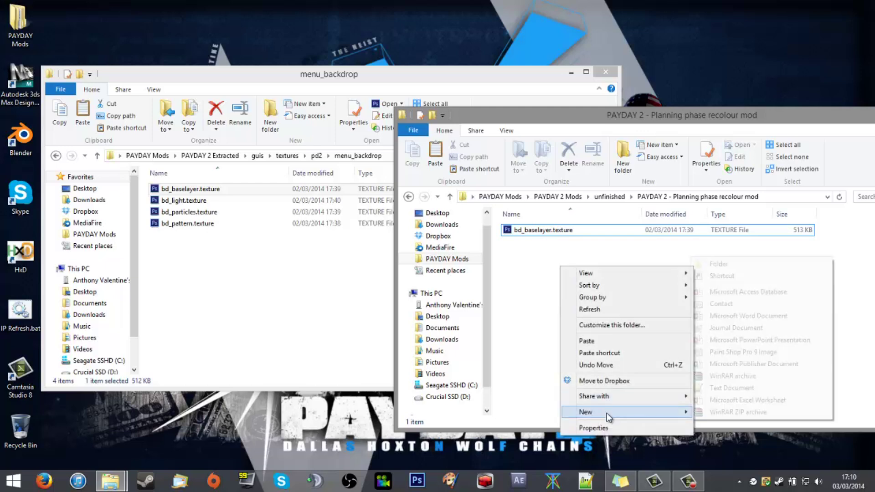
click(724, 390)
text(des)
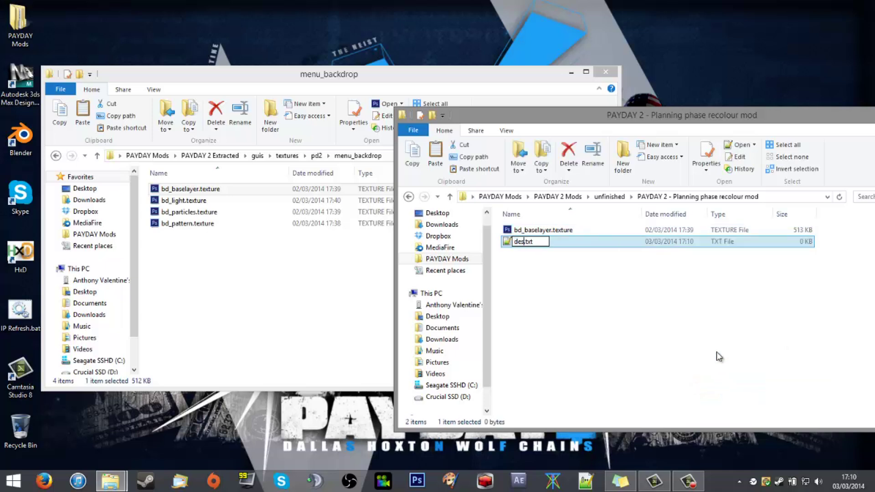
text(tinations)
key(Return)
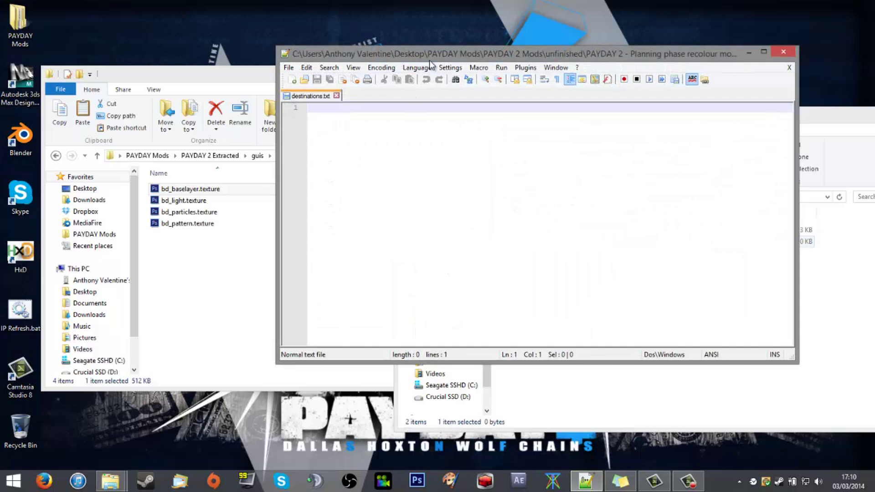
Type guis/texture/pd2/menu_backdrop/bd_baselayer.texture as line 1 of destinations.txt.
drag(429, 60, 598, 87)
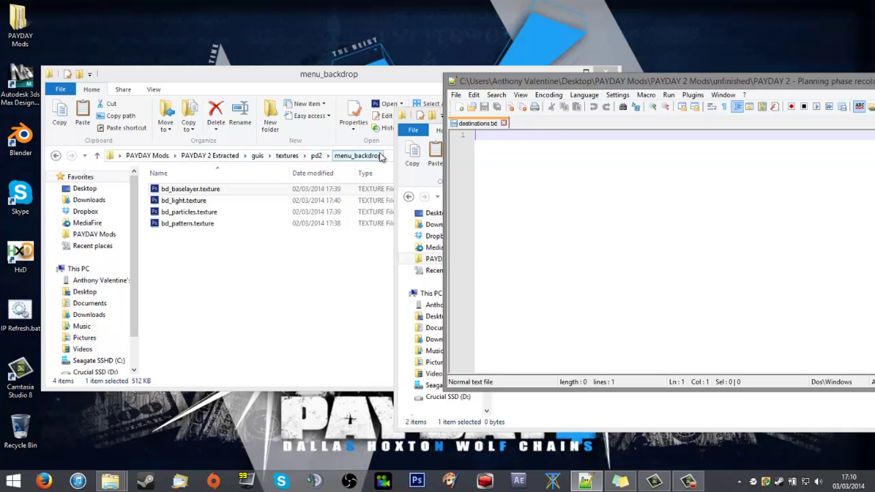
click(194, 190)
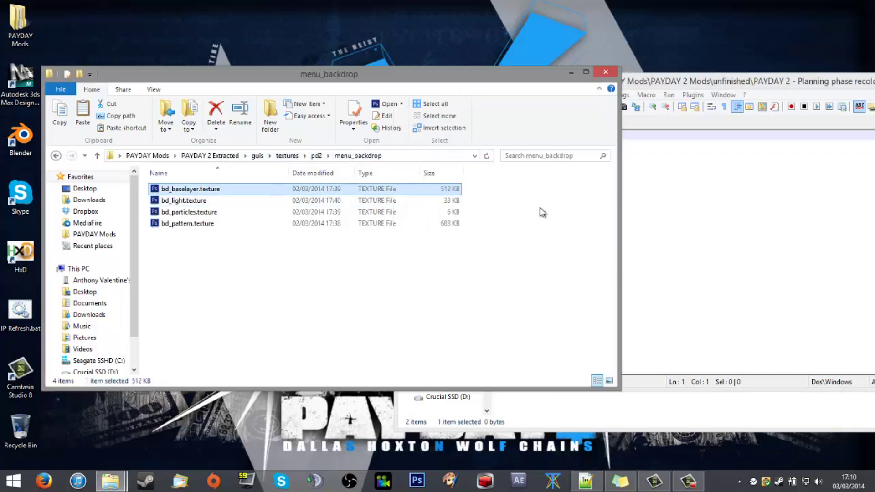
click(645, 207)
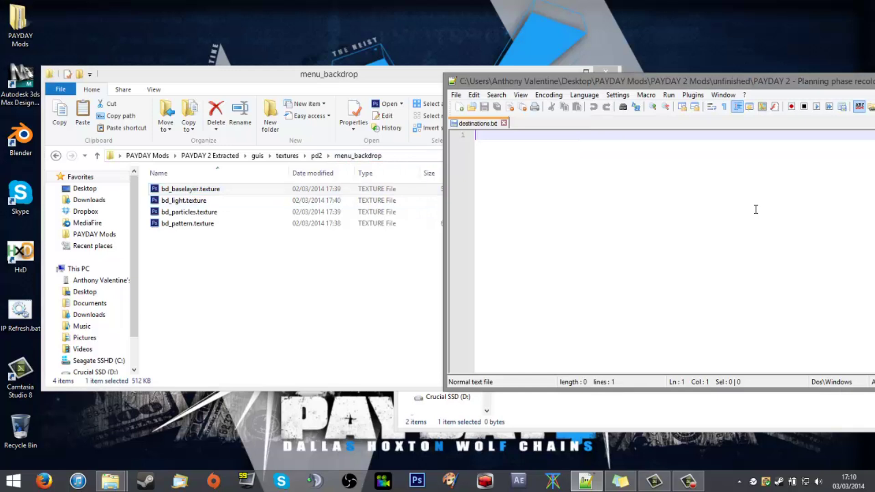
text(guis/)
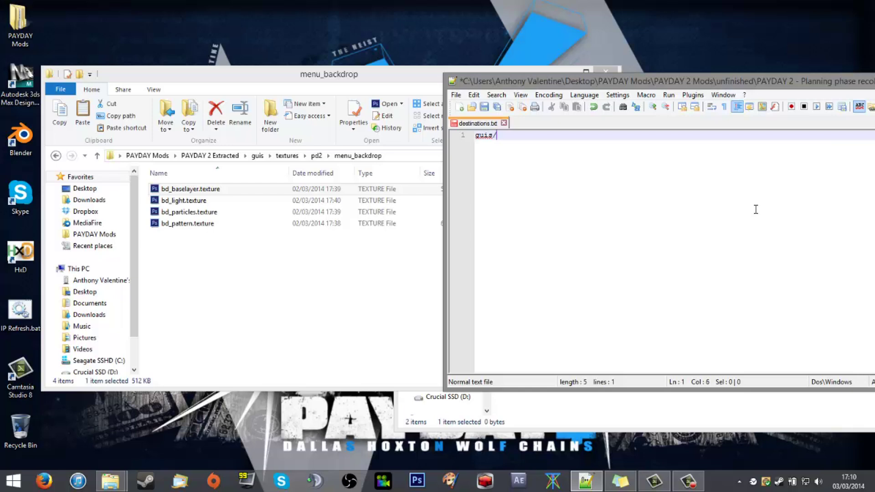
text(texture/)
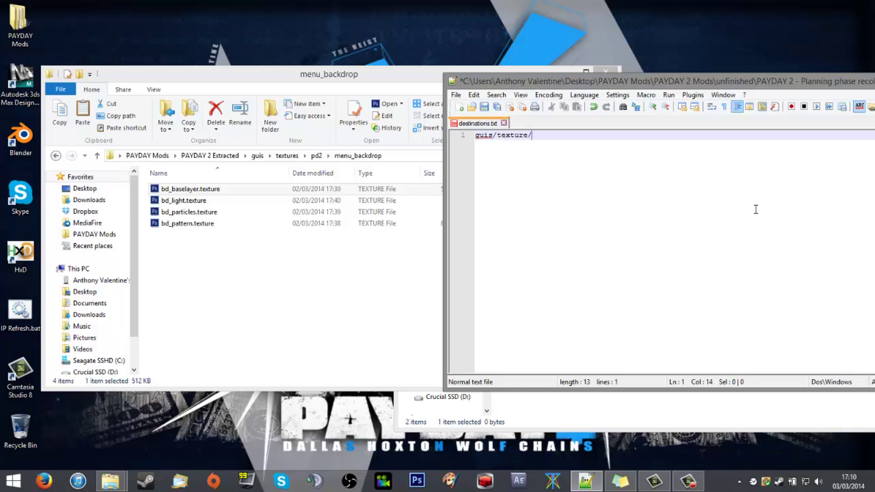
text(pd2/menu_ backdrop/)
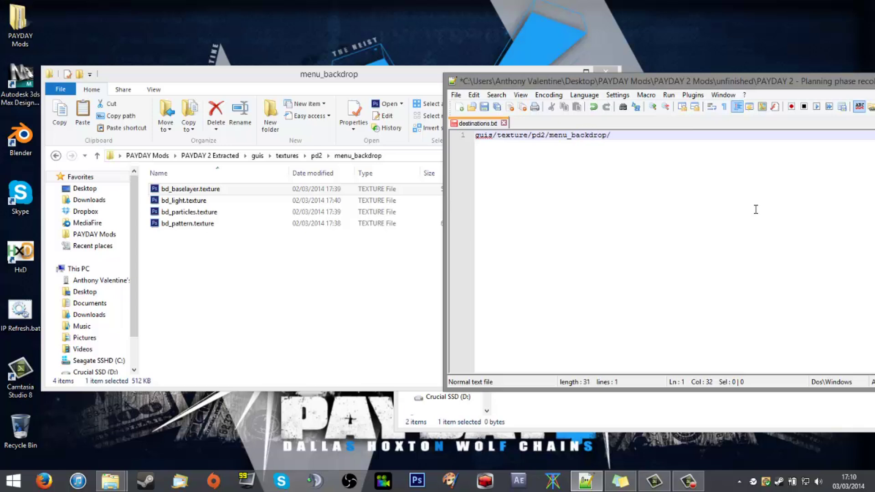
text(bd_baselayer.texture)
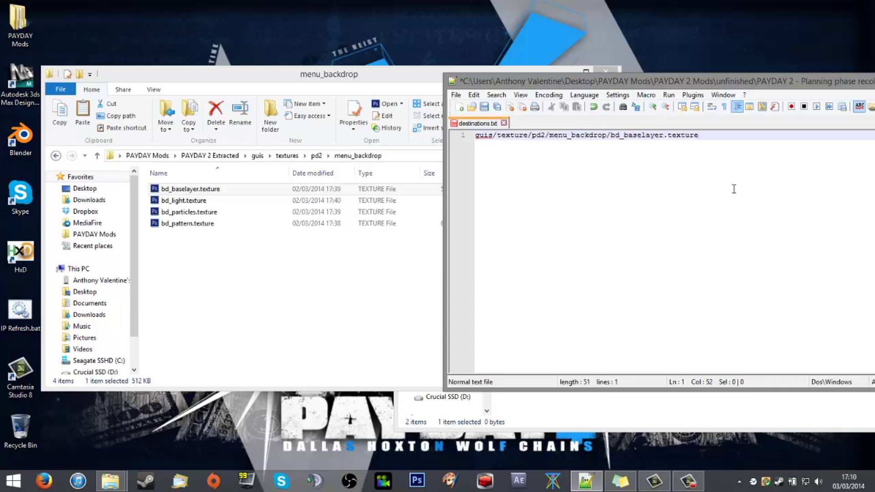
drag(636, 85, 255, 95)
Rename the mod folder's bd_baselayer.texture to bd_baselayer_green.texture.
click(656, 332)
click(545, 230)
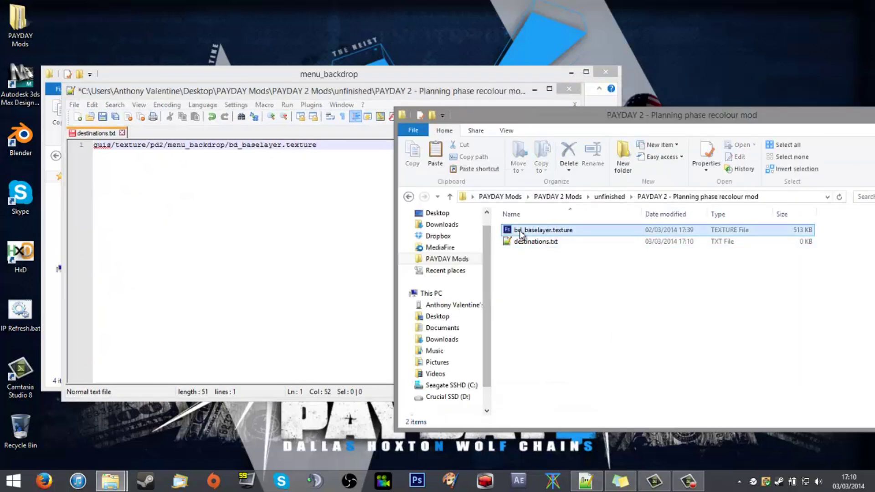
click(540, 231)
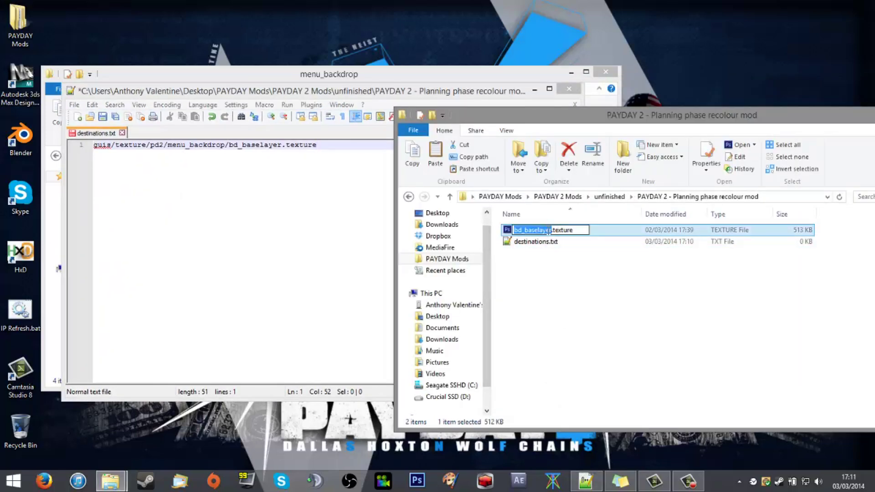
click(549, 231)
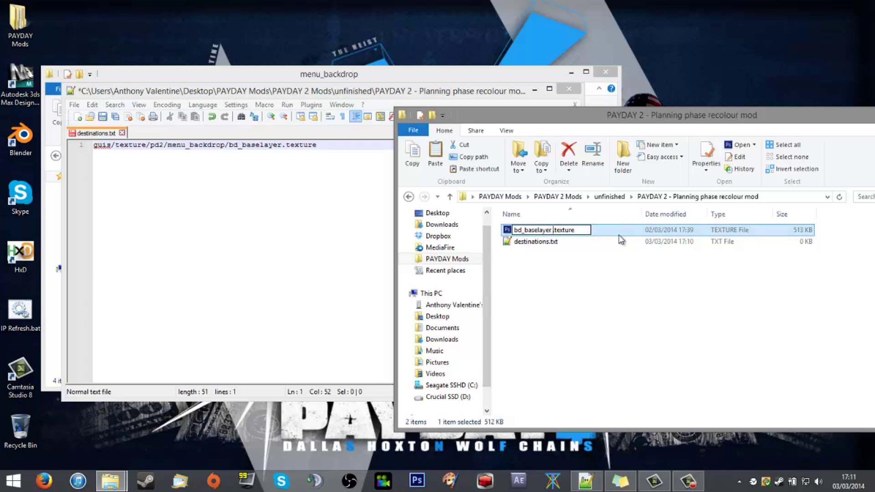
text(green)
key(Left)
key(Left)
key(Left)
key(Left)
key(Left)
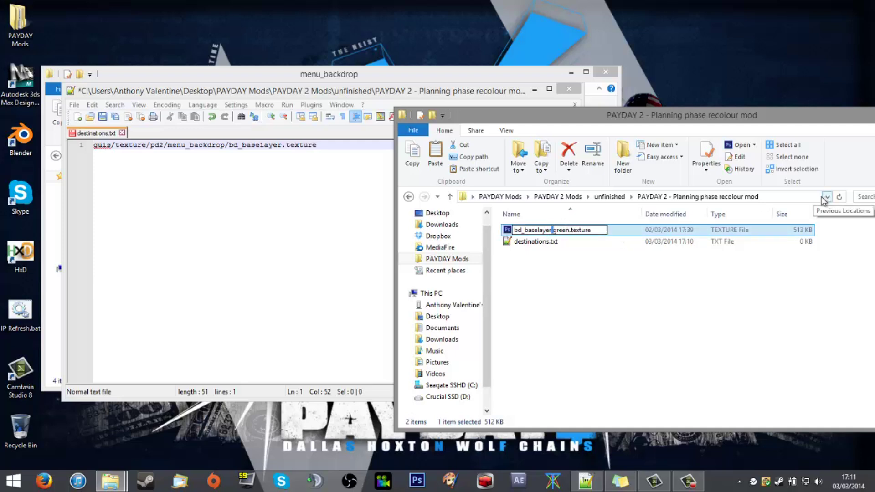
text(_)
click(666, 329)
click(320, 195)
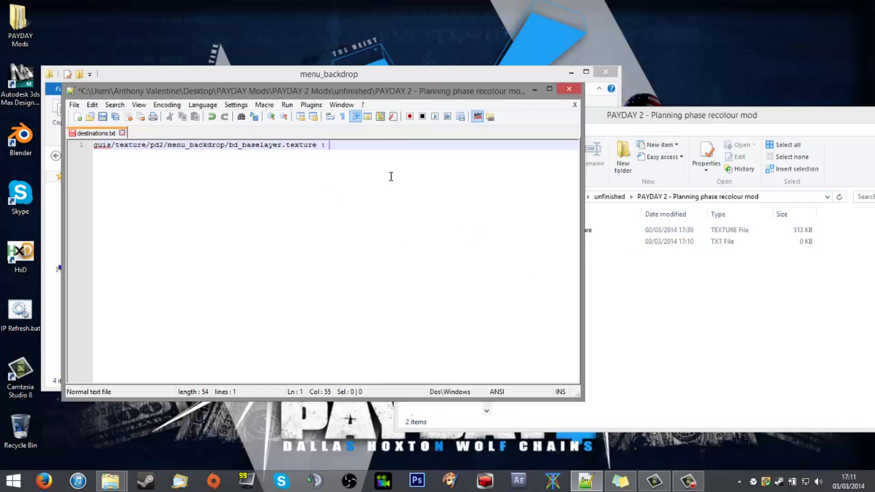
Finish line 1 with the replacement name bd_baselayer_green.texture.
text(bd_baselayer_green.)
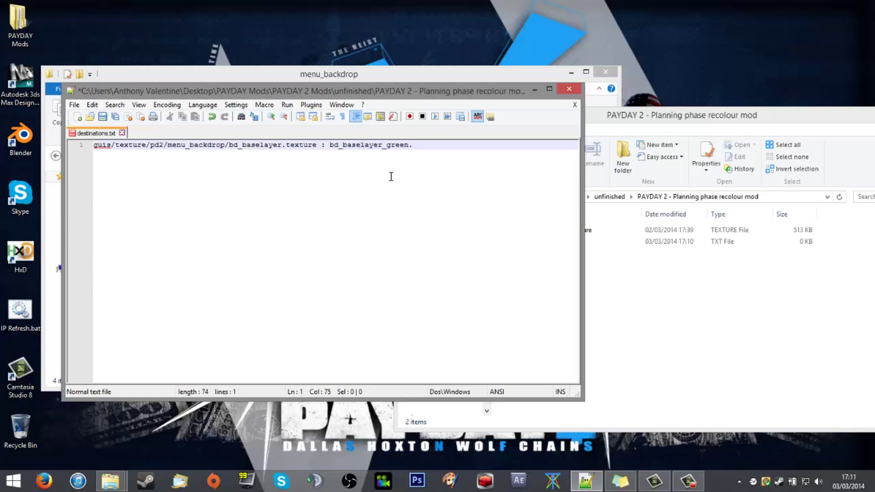
text(texture)
key(ctrl+a)
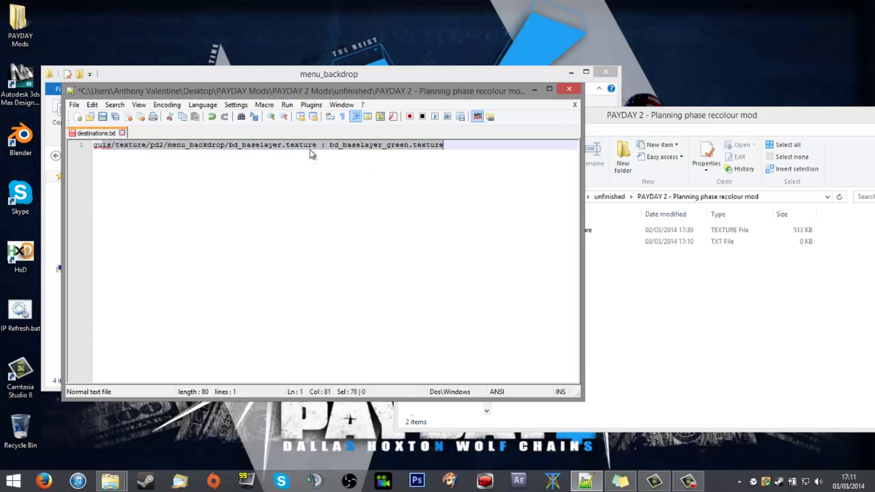
click(307, 144)
drag(341, 146, 435, 145)
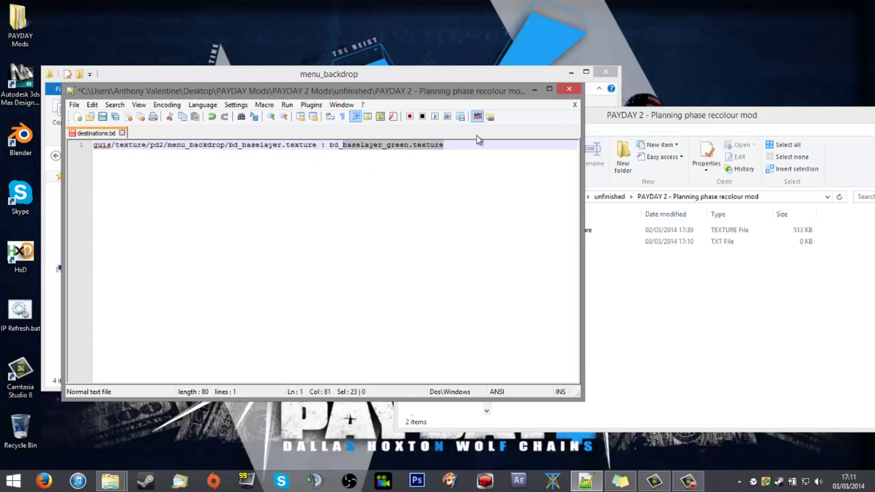
Save destinations.txt and close it in Notepad++.
click(717, 328)
click(342, 218)
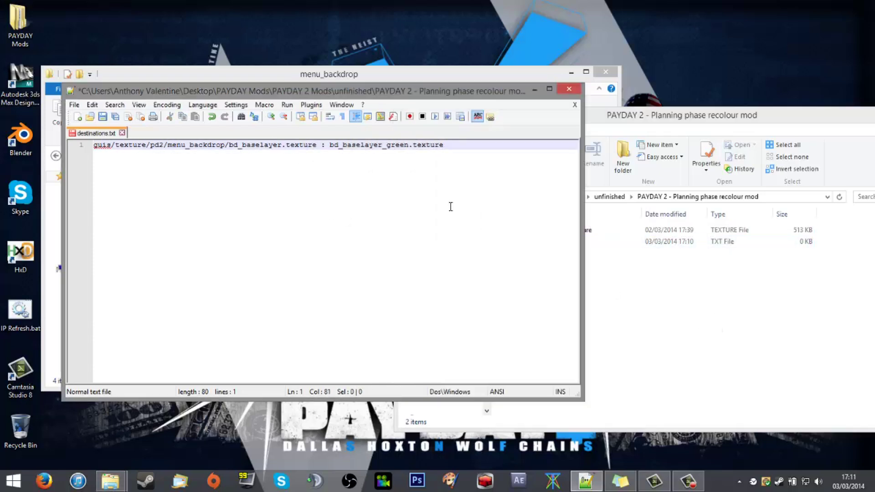
drag(556, 215, 57, 75)
click(454, 219)
click(738, 326)
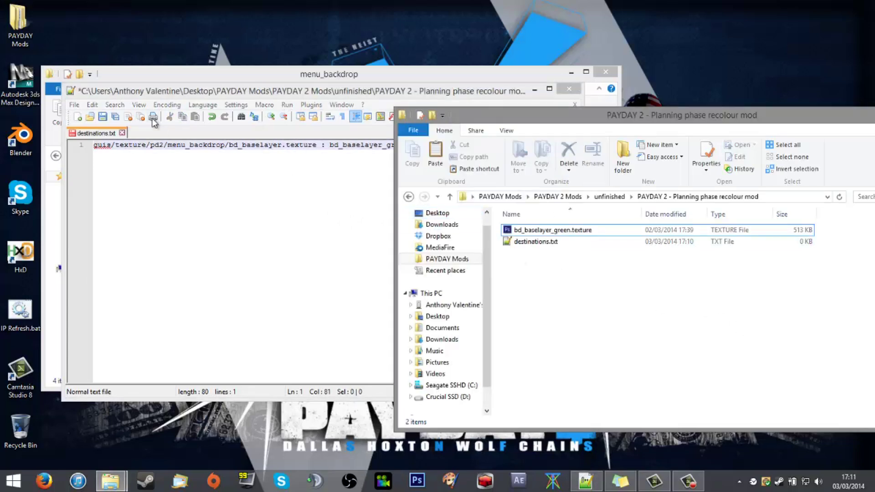
click(103, 117)
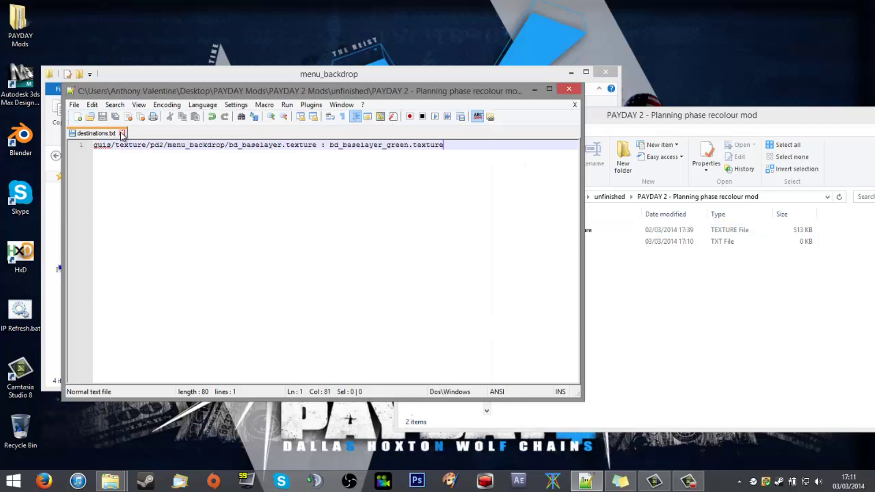
key(ctrl+w)
Copy cn_marker_timer.texture from the pd2 folder into the recolour mod folder and reopen destinations.txt.
click(568, 88)
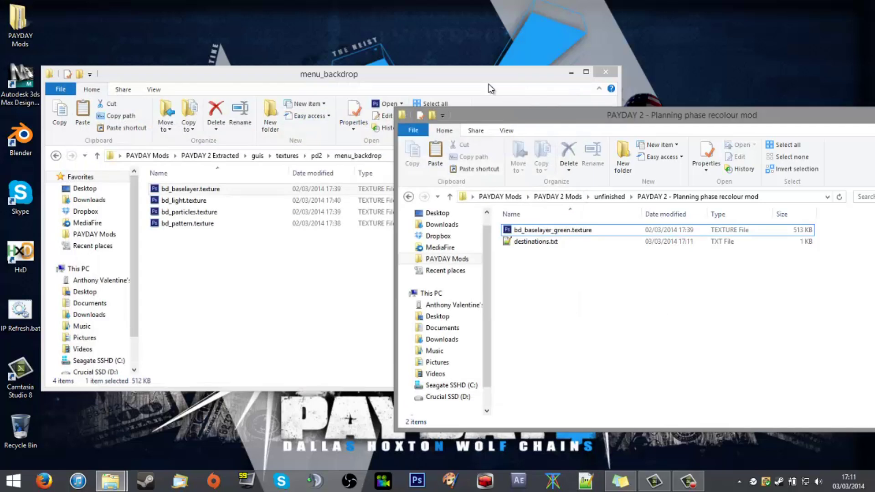
click(553, 284)
click(669, 336)
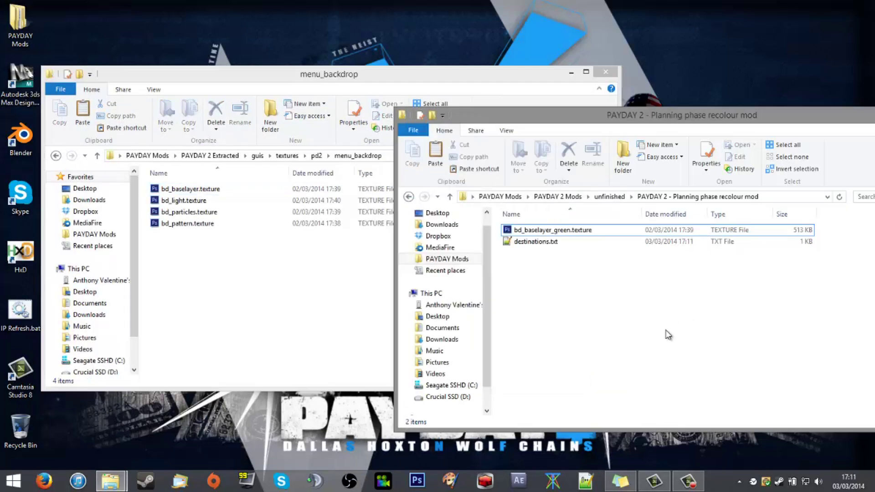
click(363, 291)
click(316, 155)
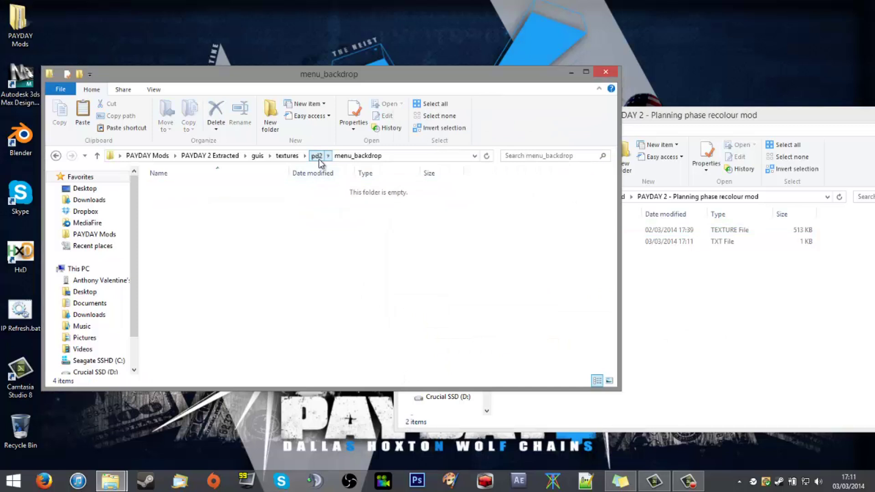
click(216, 314)
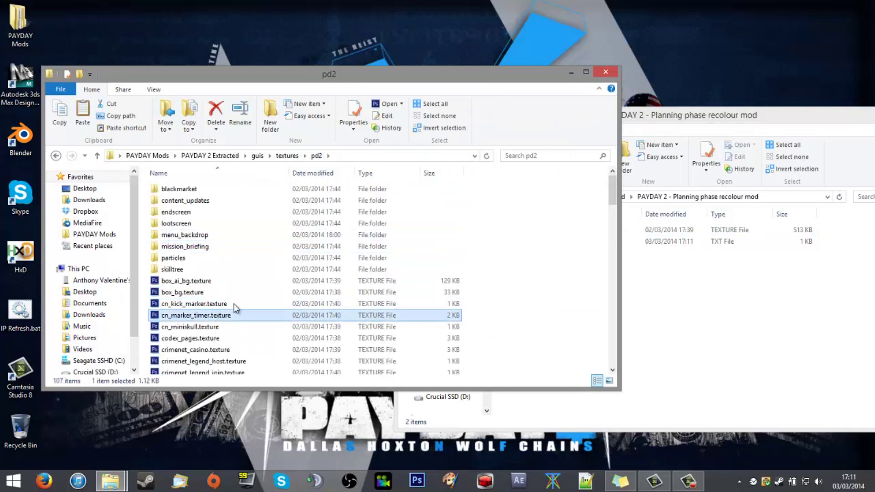
key(ctrl+c)
click(696, 334)
key(ctrl+v)
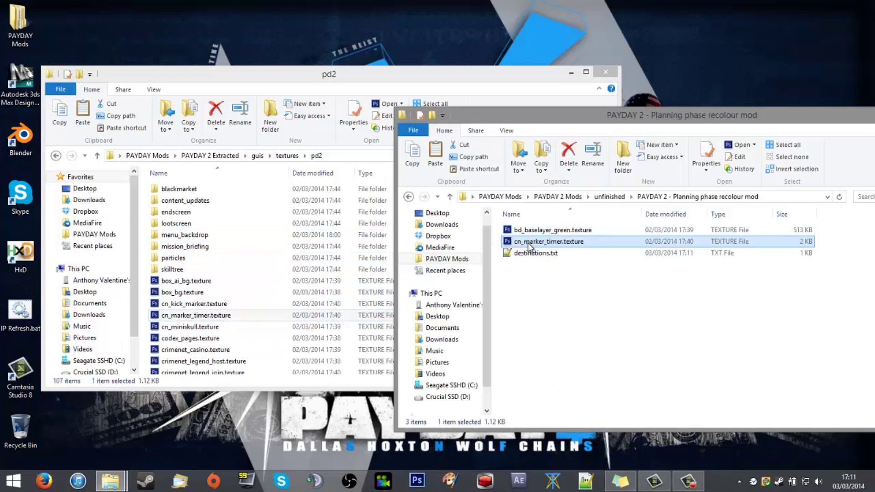
double_click(534, 253)
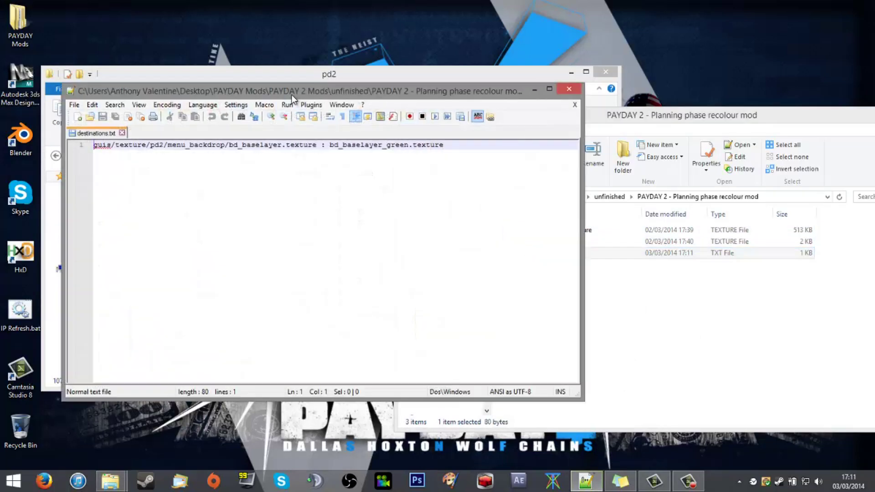
Add line 2 with the path guis/textures/pd2/cn_marker_timer.texture.
drag(291, 94, 583, 109)
click(574, 217)
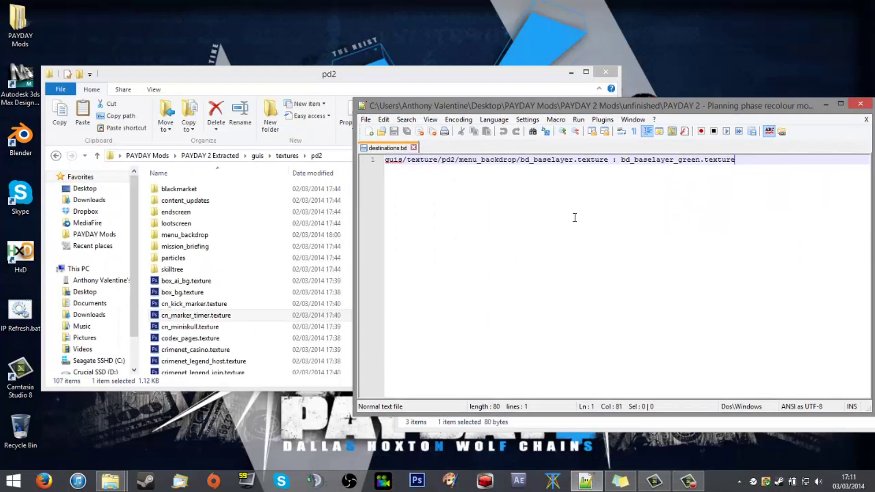
key(Return)
text(gui)
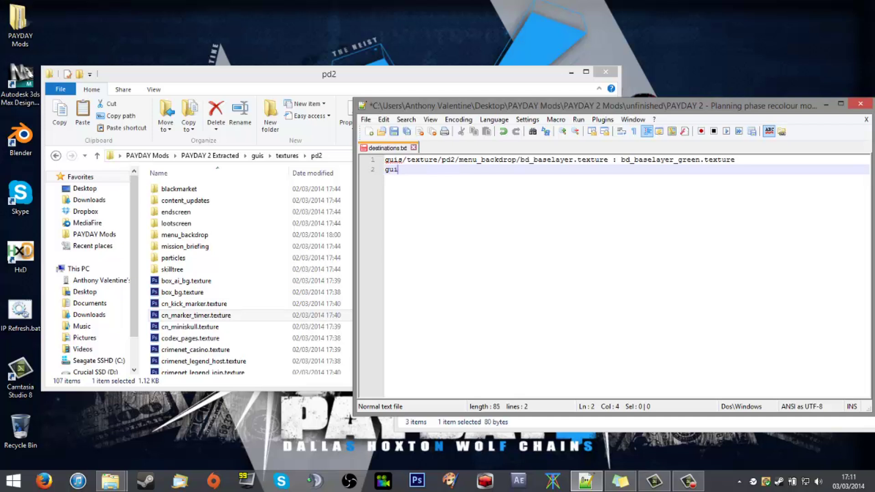
text(s/textures/pd2/)
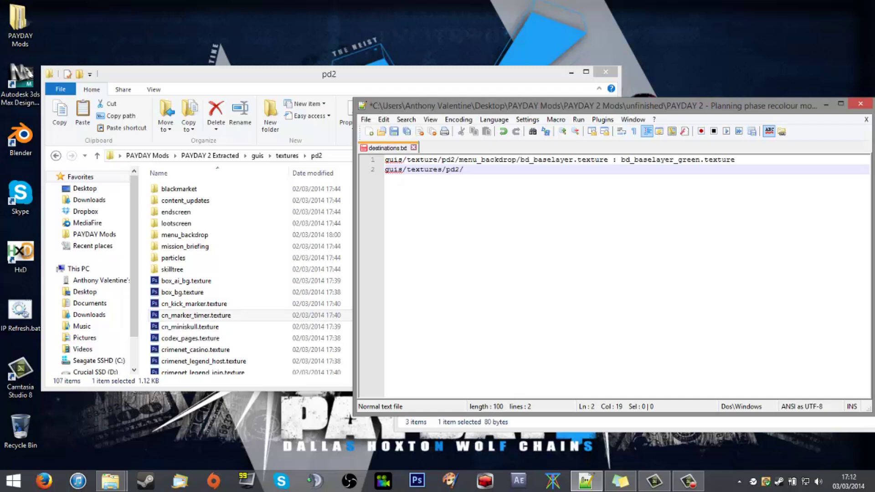
text(cn_marker_timer.texture)
click(400, 132)
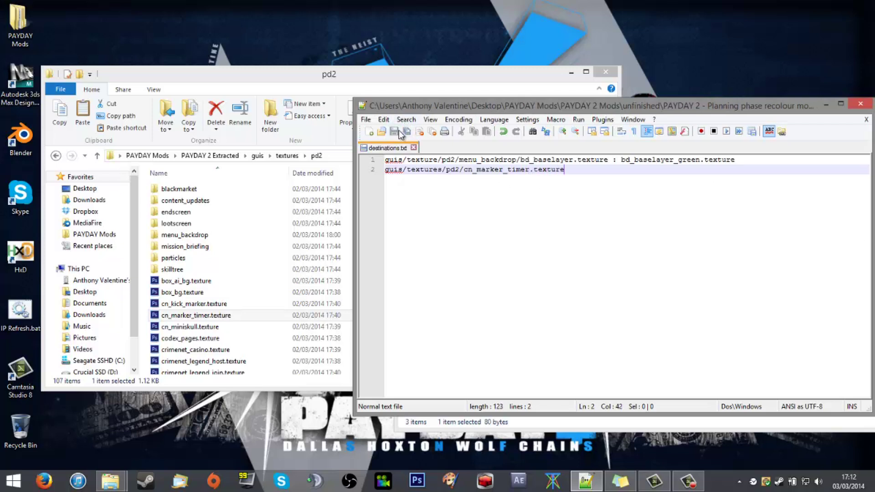
Complete line 2 with ': cn_marker_timer.texture' using the copied file name, and save.
drag(473, 111, 106, 80)
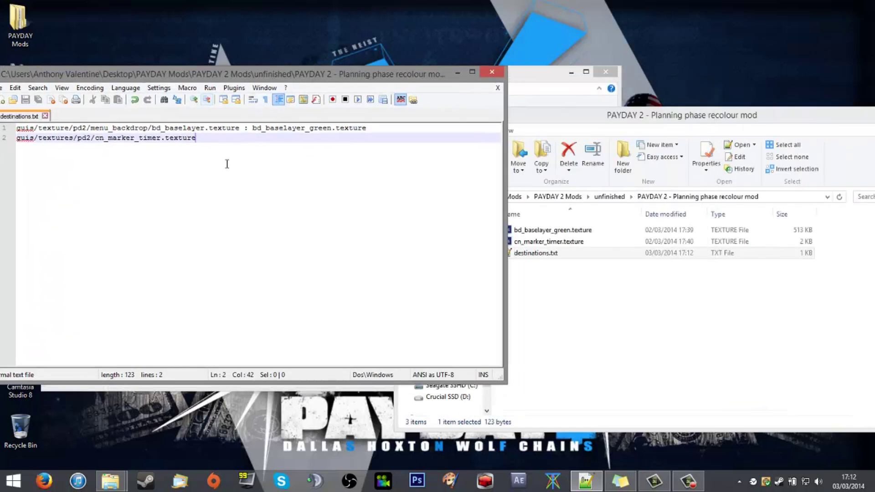
click(572, 254)
click(570, 241)
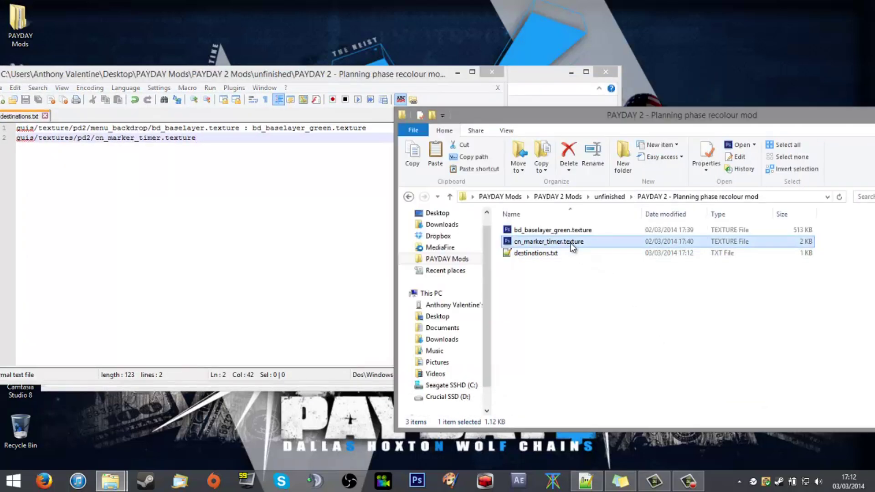
click(570, 242)
click(288, 199)
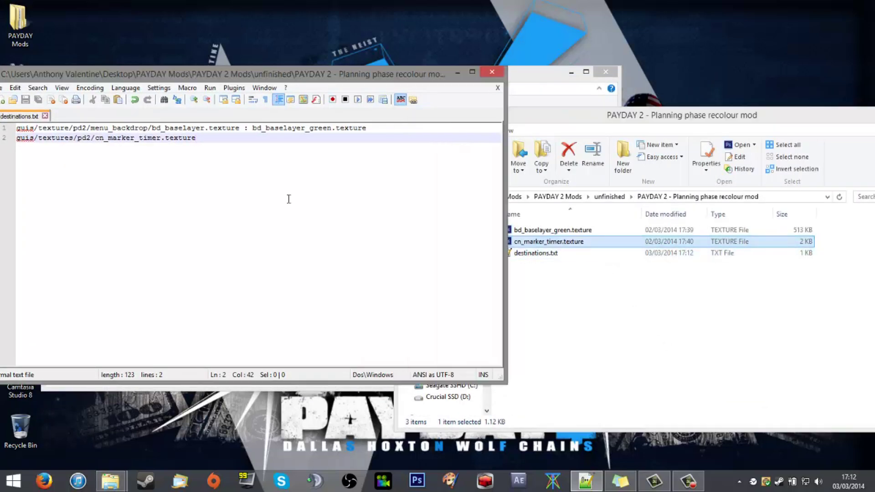
text(:)
key(ctrl+v)
text(.texture)
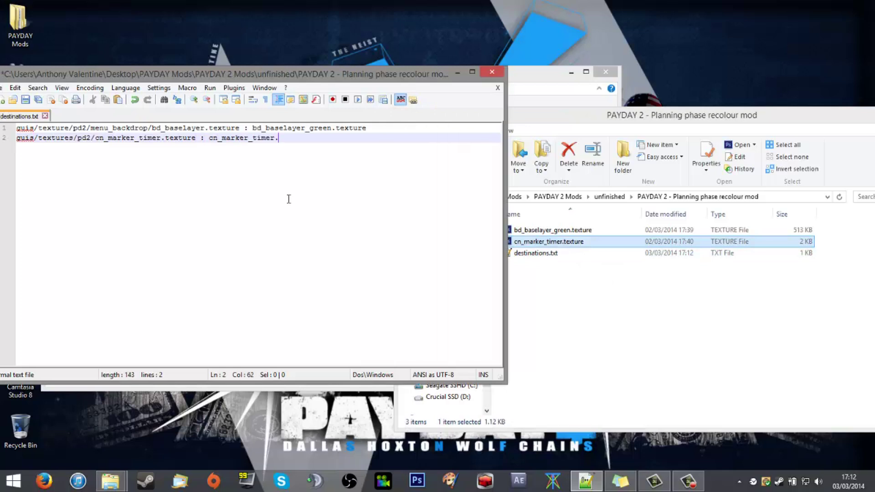
drag(91, 81, 162, 75)
click(101, 94)
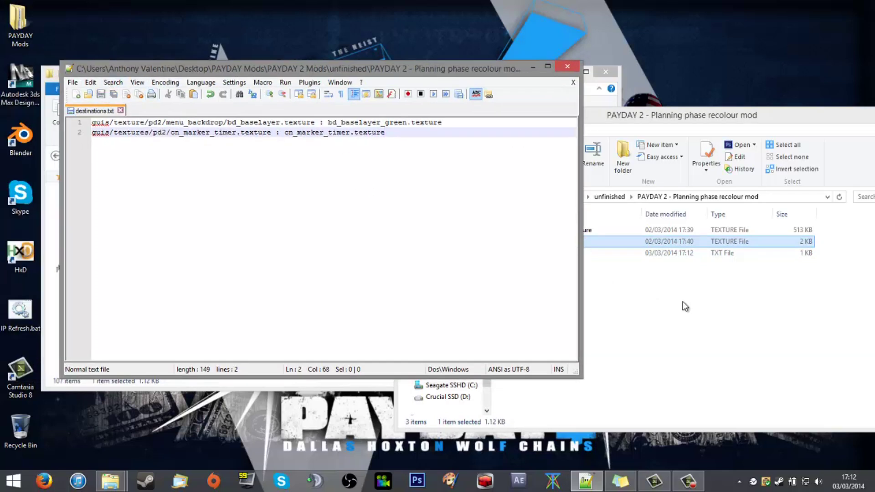
click(725, 327)
drag(725, 327, 582, 292)
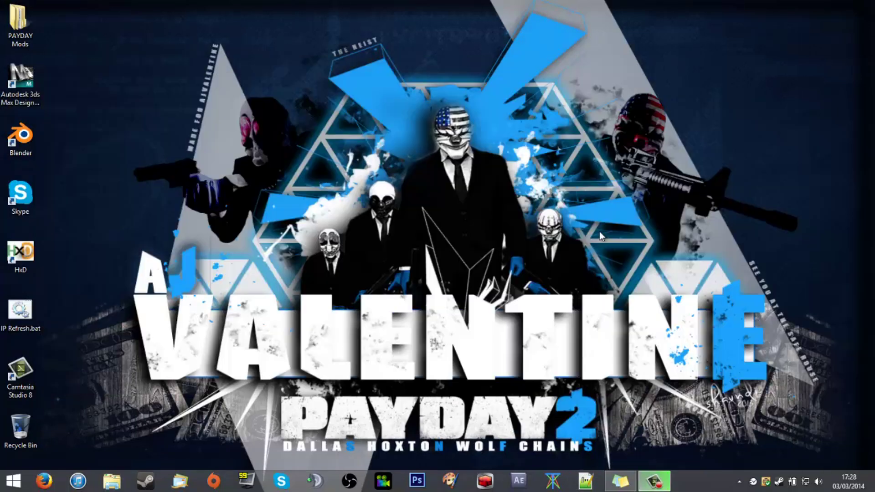